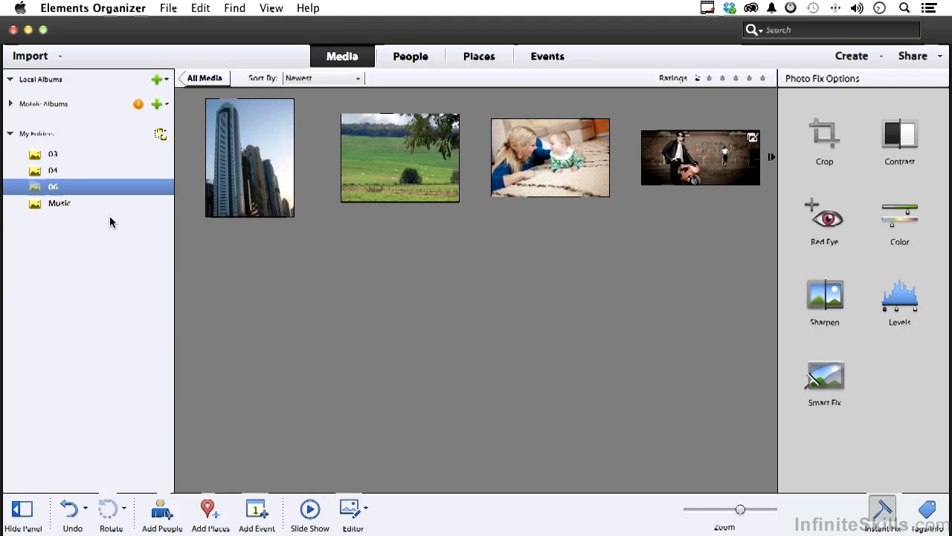
Select the green pasture photo thumbnail in folder 06.
left_click(399, 159)
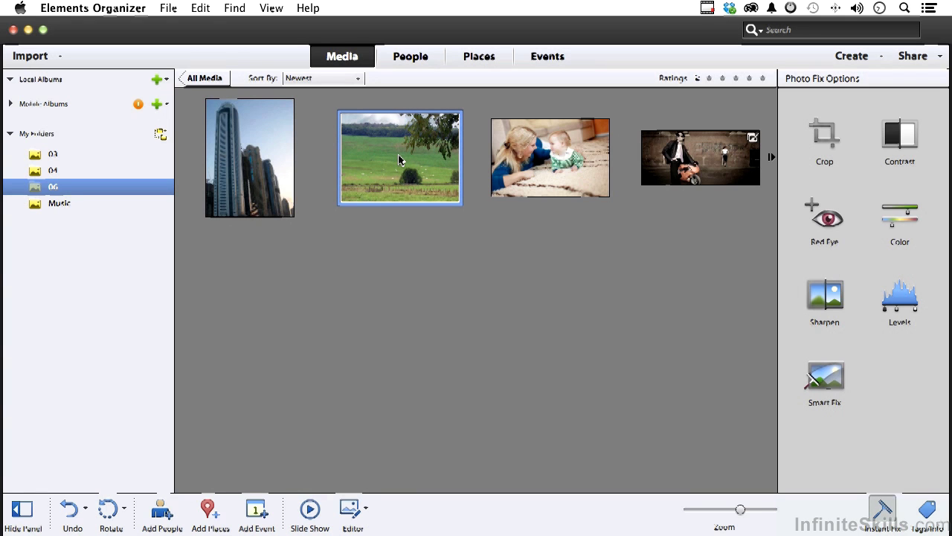
Open the pasture photo in the Editor's Expert mode with Content-Aware Move selected.
left_click(351, 513)
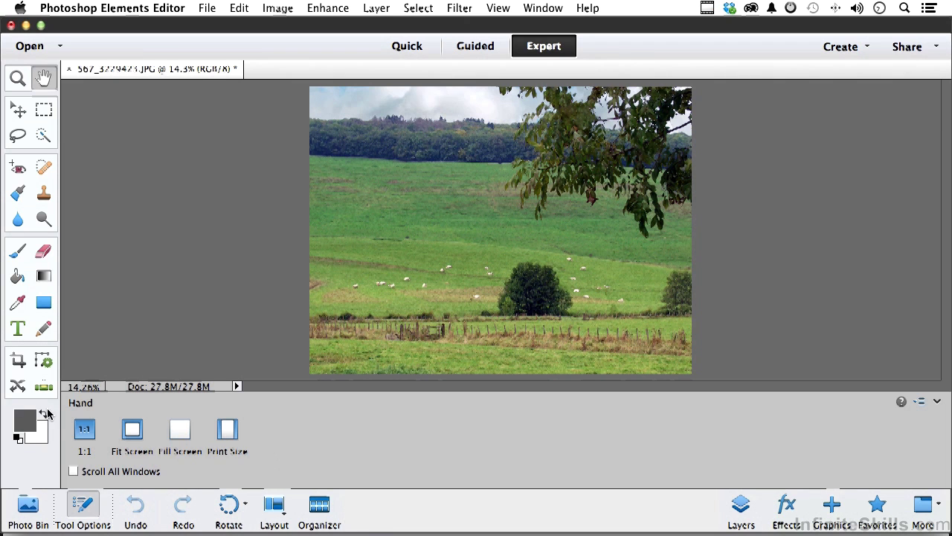
left_click(19, 386)
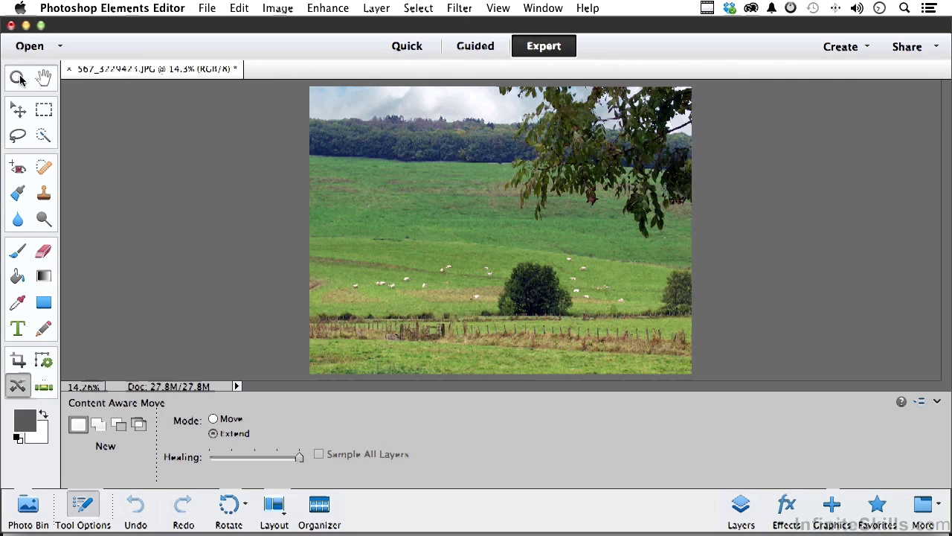
Zoom in twice on the grazing cows with the Zoom tool.
left_click(18, 77)
left_click(436, 296)
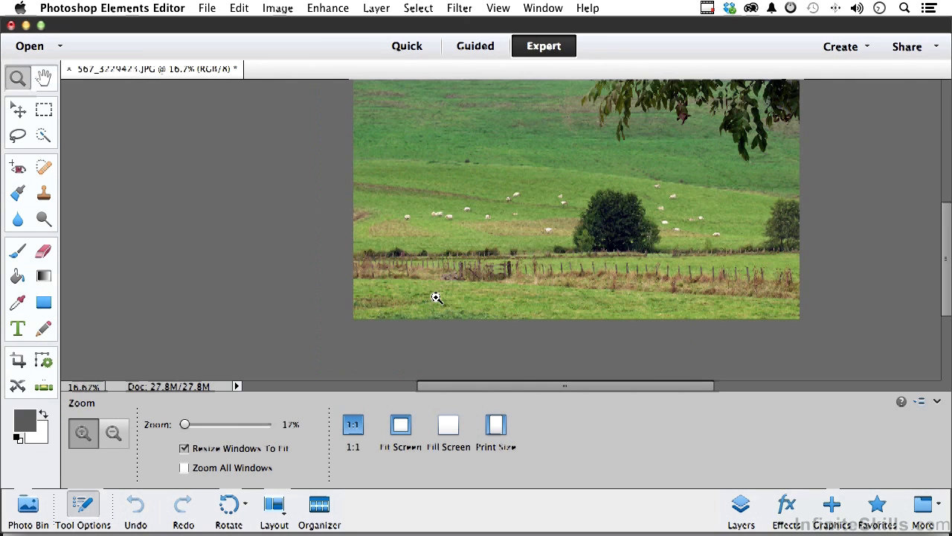
left_click(521, 207)
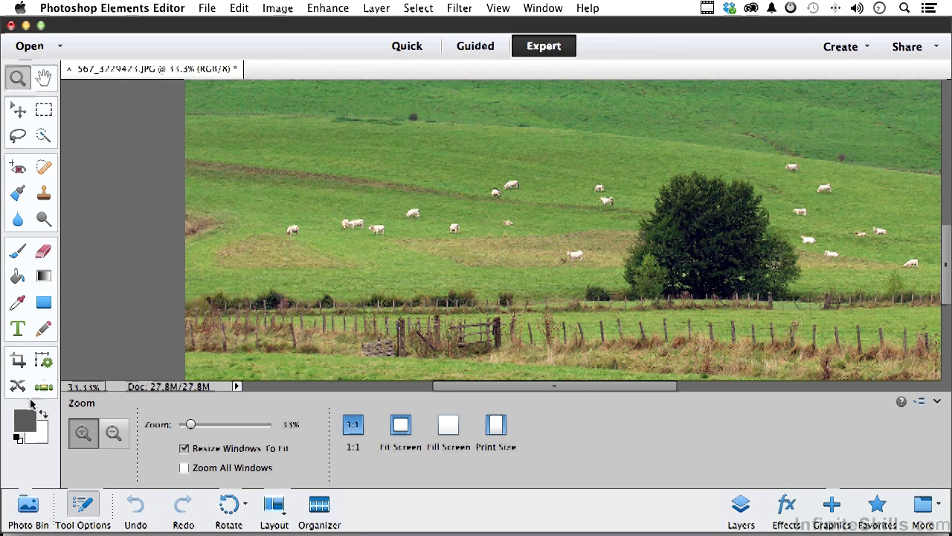
Reselect Content-Aware Move, try the selection modes, return to New, and set Mode to Move.
left_click(18, 385)
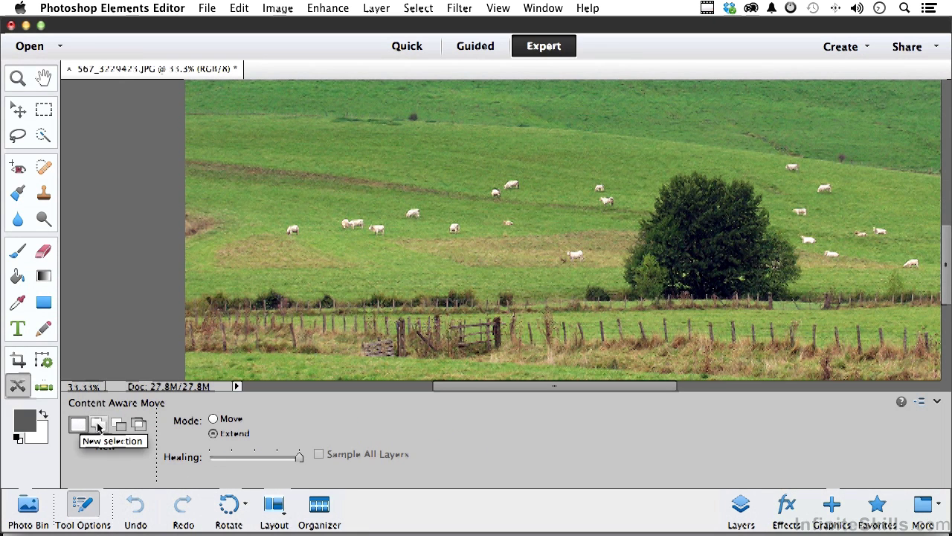
left_click(107, 426)
left_click(120, 425)
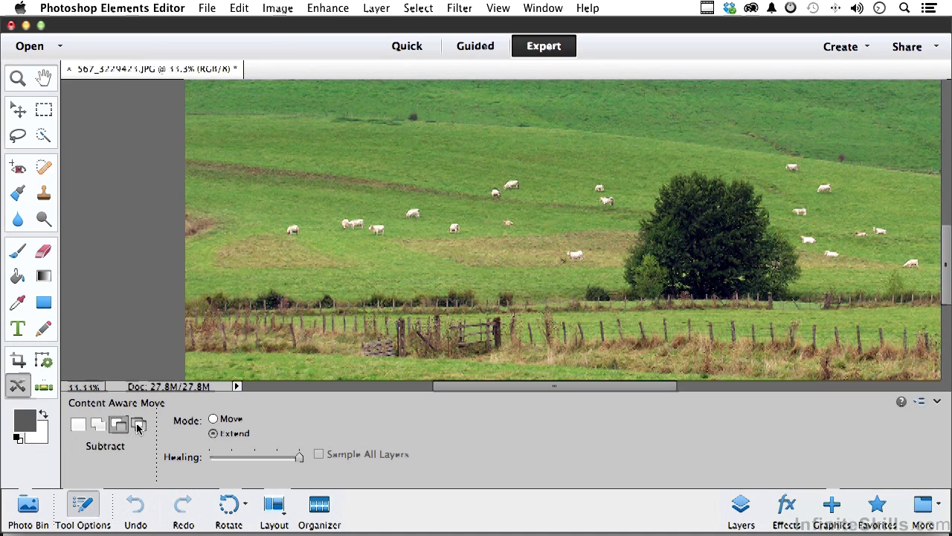
left_click(138, 426)
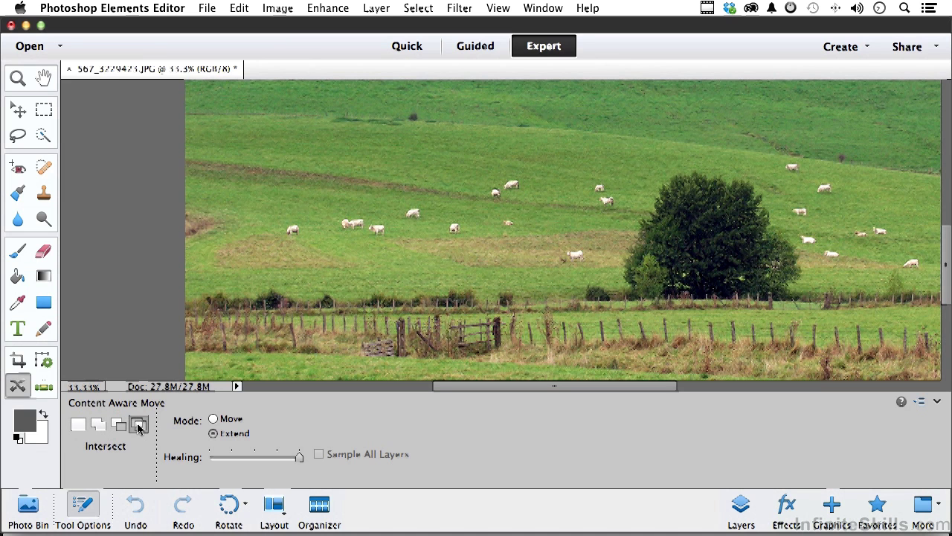
left_click(78, 425)
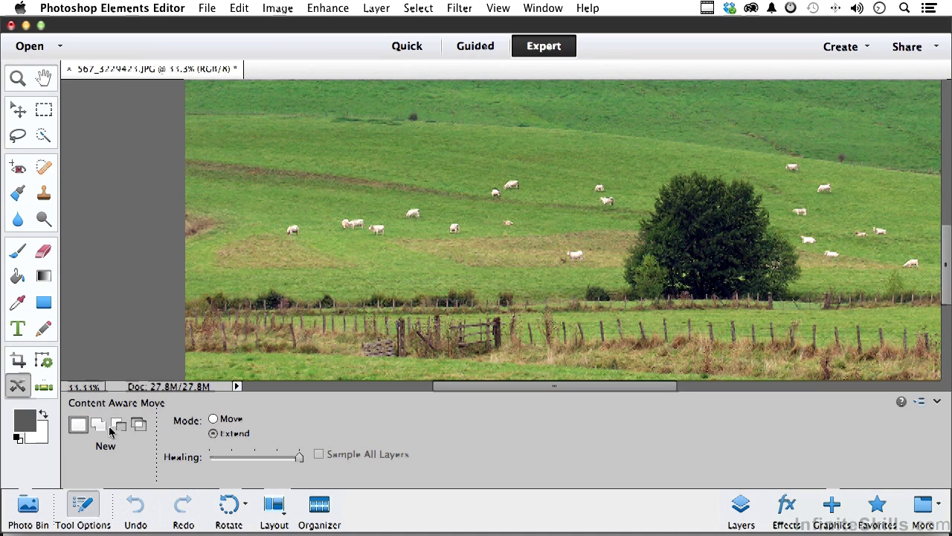
left_click(215, 419)
Lasso a mid-field cow and shift it slightly left, leaving grass in its place.
left_click_drag(451, 238, 454, 239)
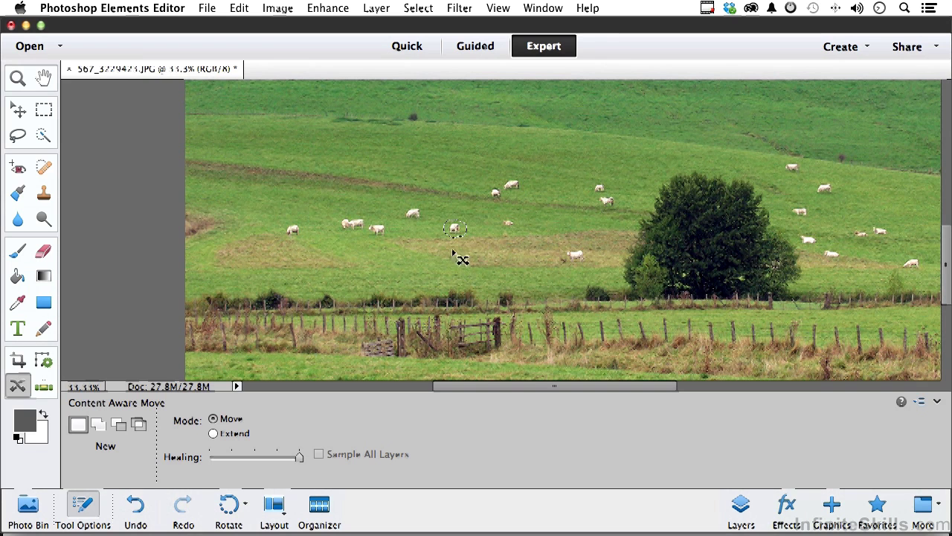
left_click_drag(457, 230, 406, 234)
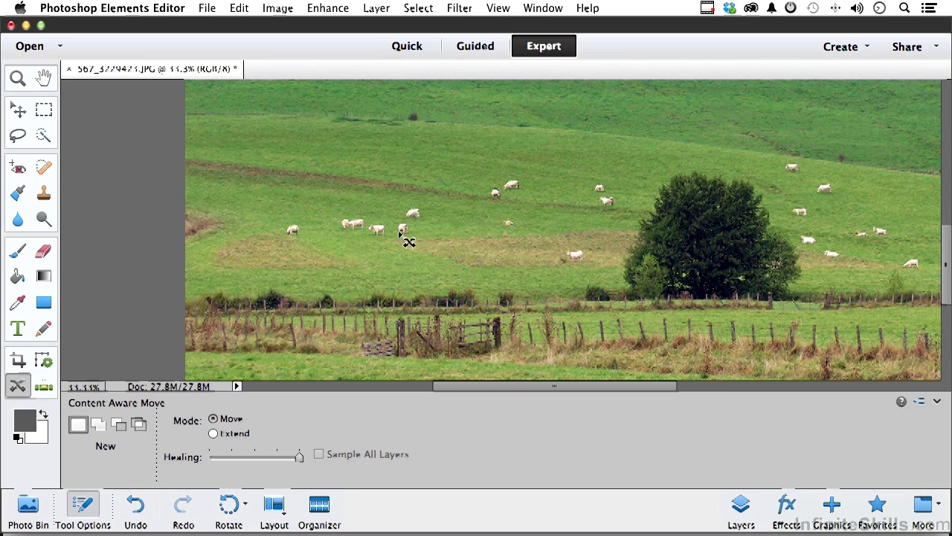
In Extend mode, copy the cow near the big tree to just its left.
left_click(214, 434)
left_click_drag(593, 259, 560, 260)
mouse_move(559, 257)
left_mouse_down()
mouse_move(574, 266)
mouse_move(528, 259)
left_mouse_up()
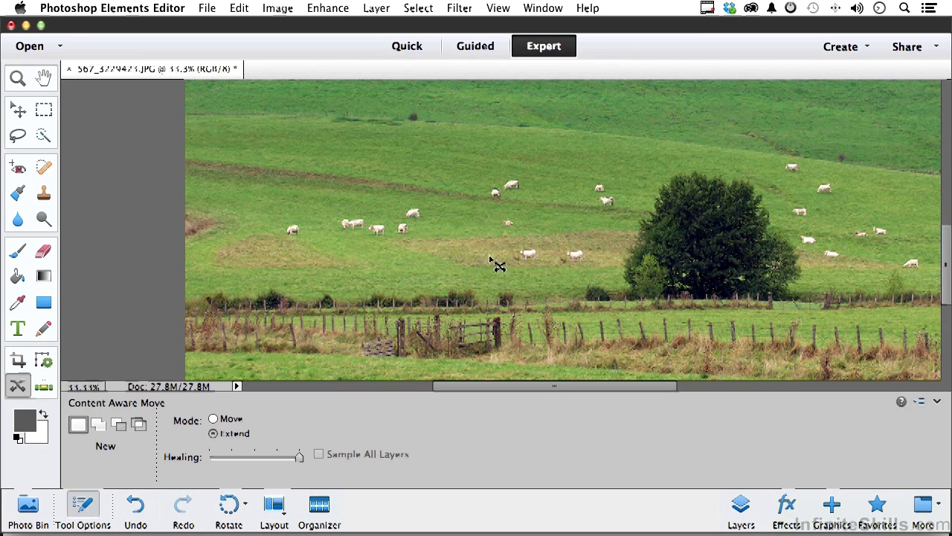
Fit the photo to screen, then lasso the round tree and move it left in Move mode.
double_click(43, 78)
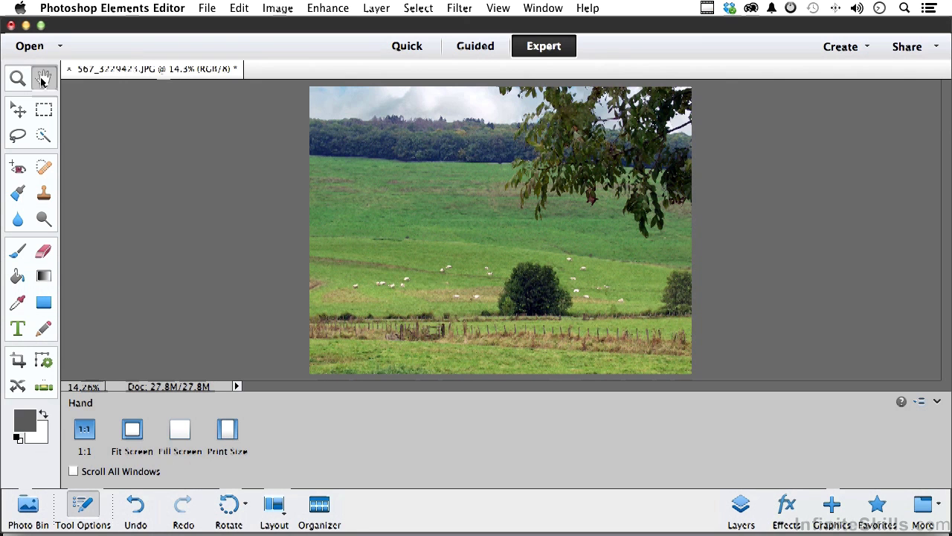
left_click(18, 392)
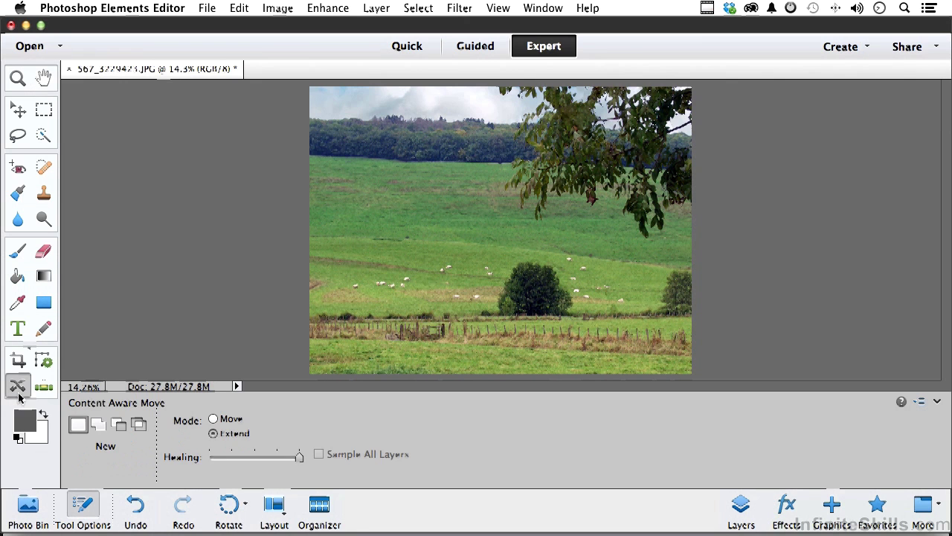
left_click(214, 420)
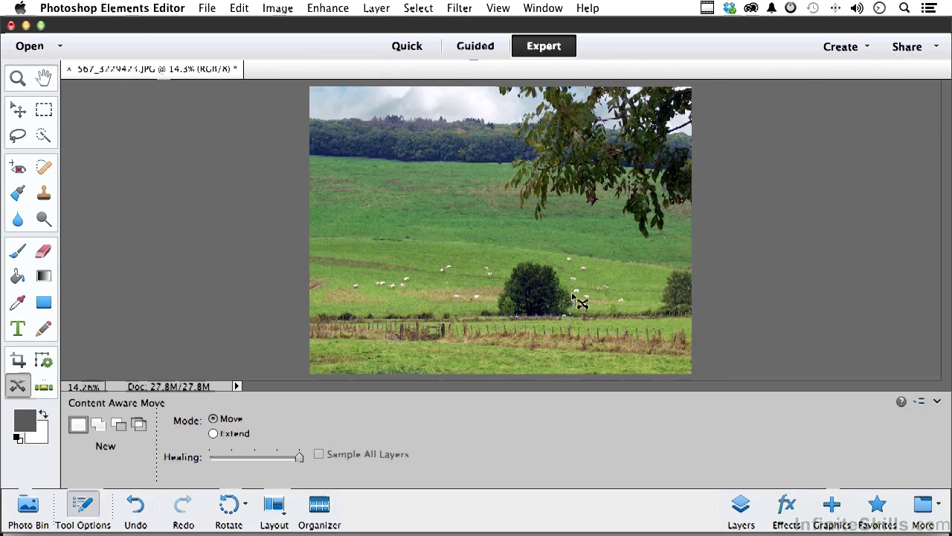
mouse_move(567, 286)
left_mouse_down()
mouse_move(539, 258)
mouse_move(505, 275)
mouse_move(495, 308)
left_mouse_up()
left_click_drag(495, 310, 508, 320)
mouse_move(552, 289)
left_mouse_down()
mouse_move(393, 214)
mouse_move(407, 289)
left_mouse_up()
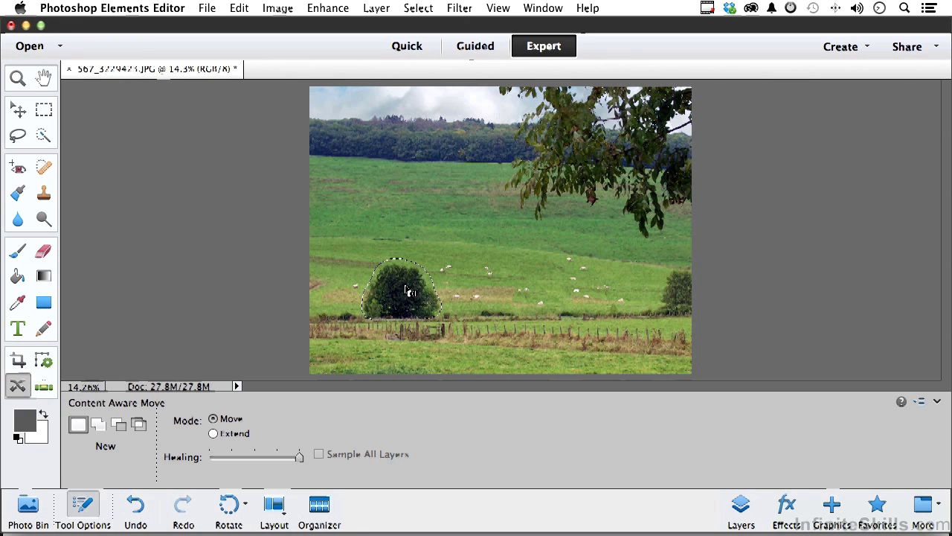
Undo the tree move, then in Extend mode place a copy of the tree further left.
key("ctrl+z")
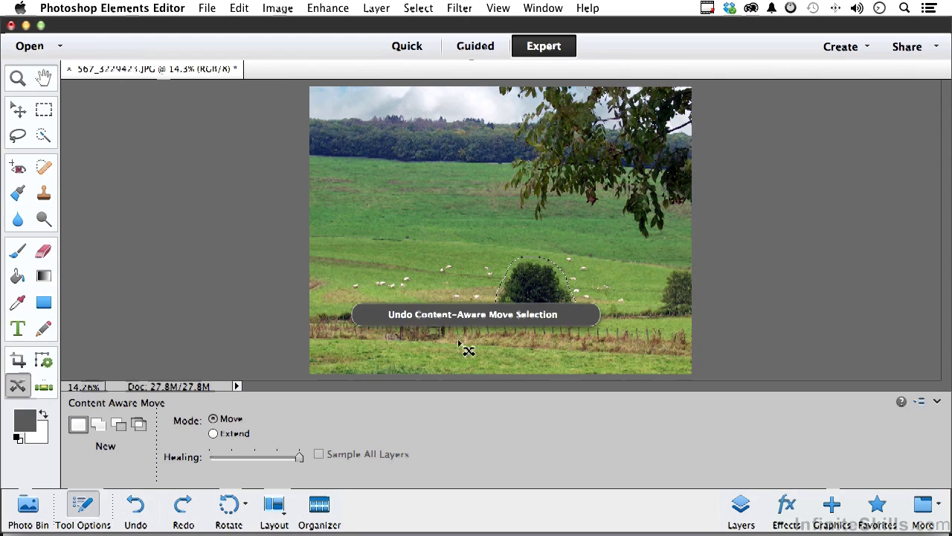
left_click(228, 436)
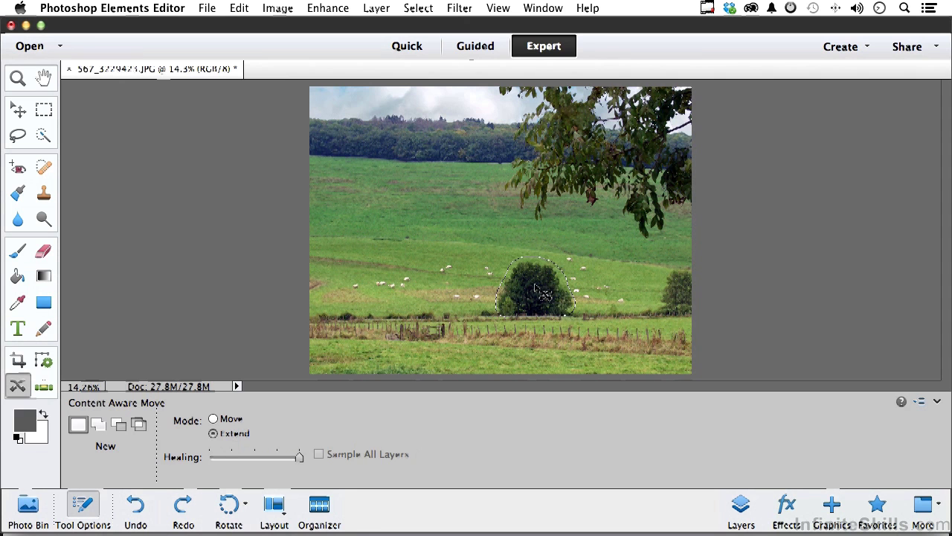
mouse_move(543, 294)
left_mouse_down()
mouse_move(409, 269)
mouse_move(402, 291)
left_mouse_up()
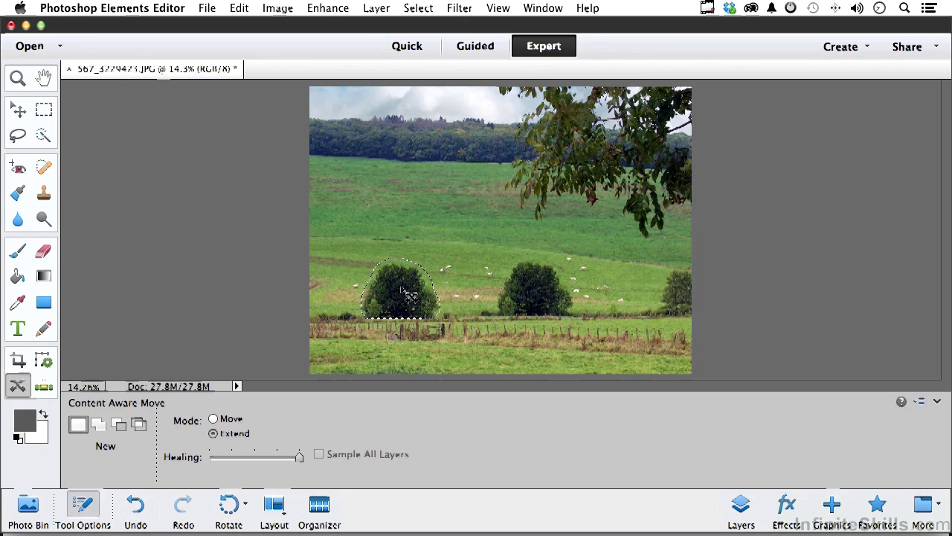
left_click(325, 287)
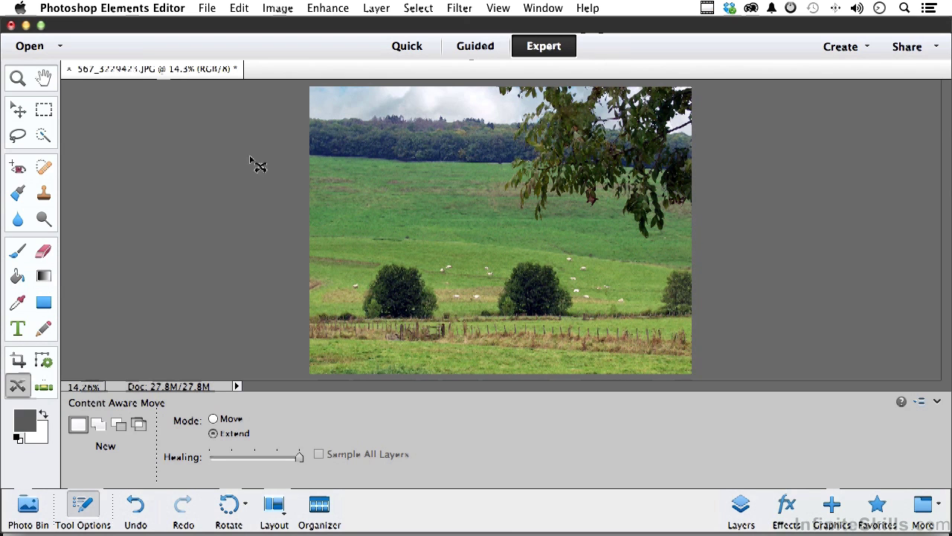
Close the edited pasture photo, choosing Don't Save.
left_click(69, 70)
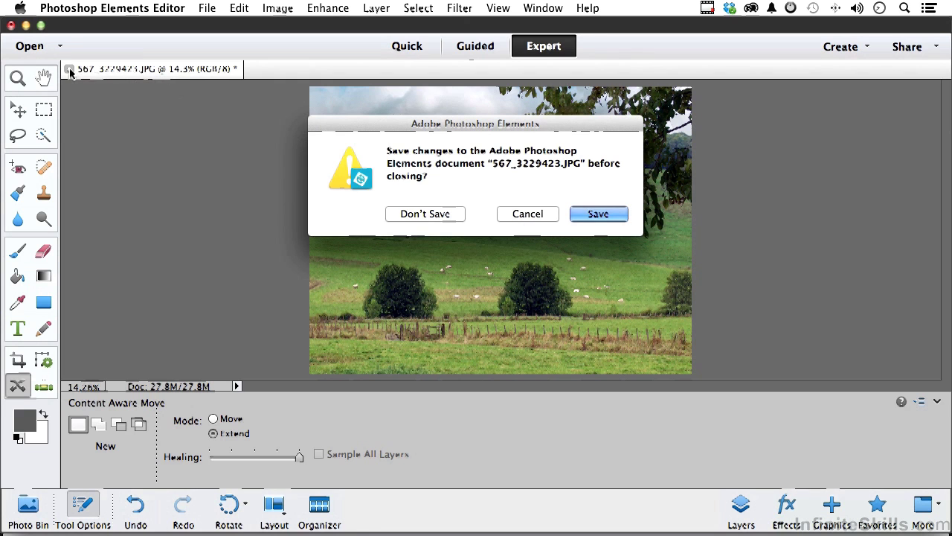
left_click(423, 213)
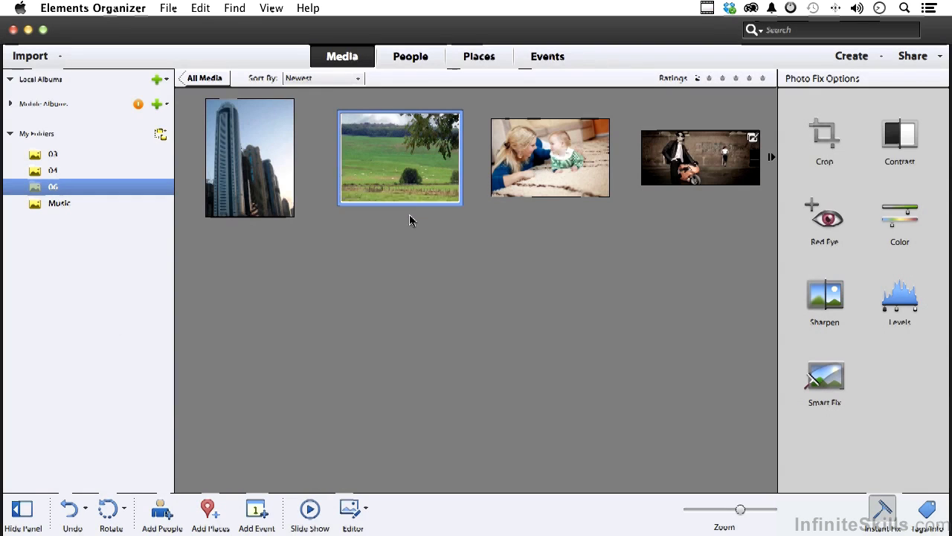